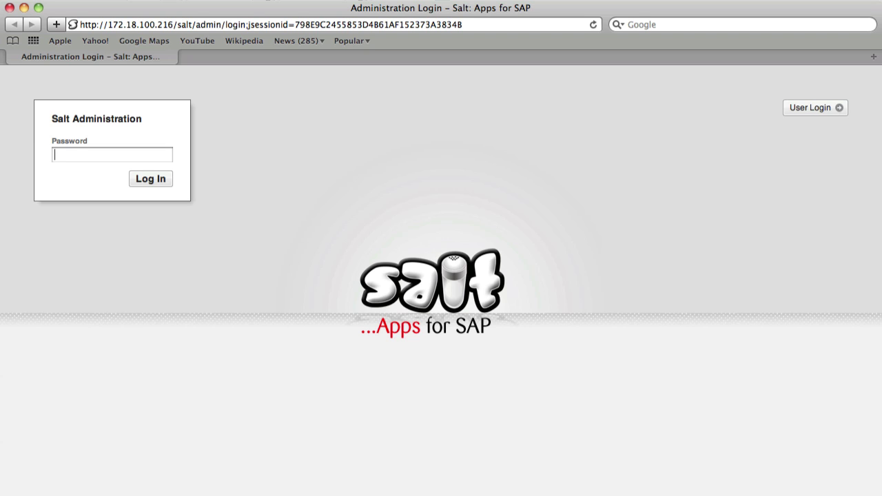
- Log in to Salt Administration with the administrator password and download the ABAP component from Software Updates
text(•••••)
key(Return)
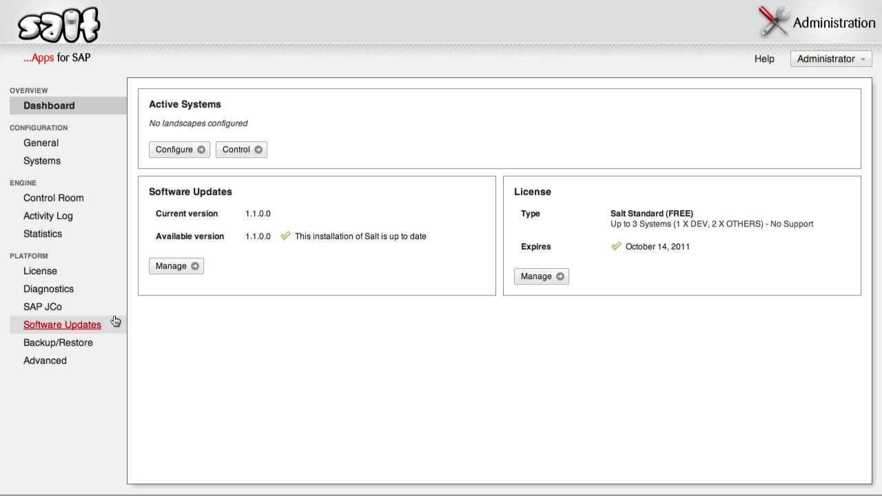
click(114, 323)
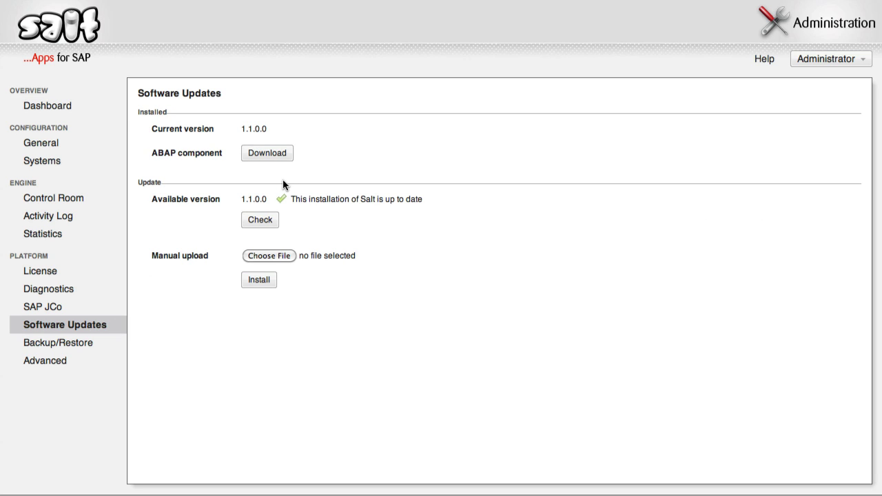
click(279, 159)
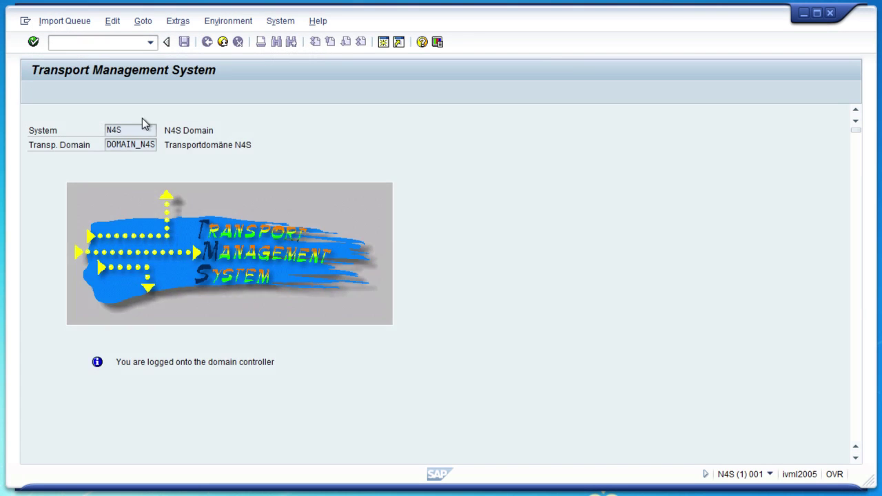
- Switch to SAP and open the import queue of system N4S in the Transport Management System
key(F5)
double_click(215, 176)
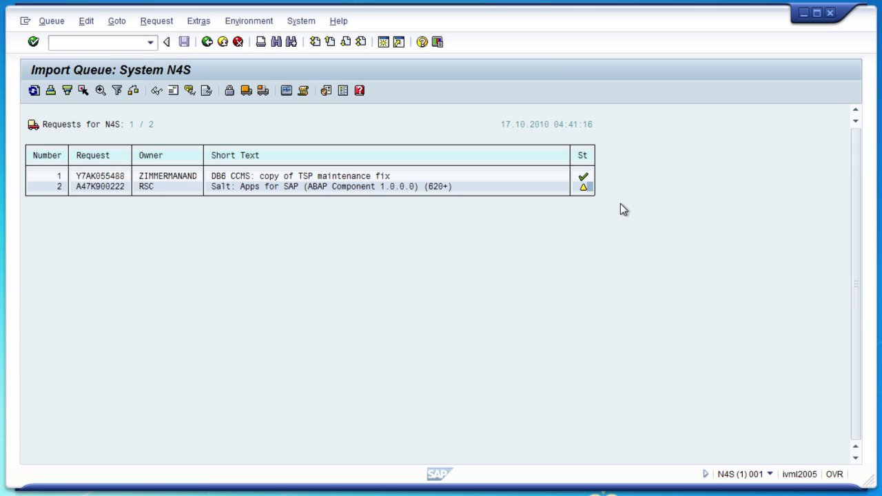
- Go to user maintenance and display the user SALT
click(112, 42)
text(/nsdf)
key(BackSpace)
key(BackSpace)
key(BackSpace)
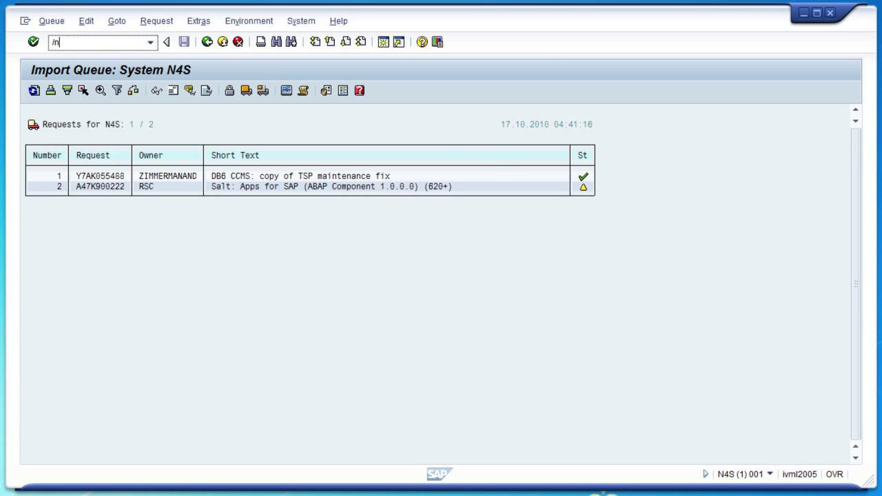
text(su)
key(Return)
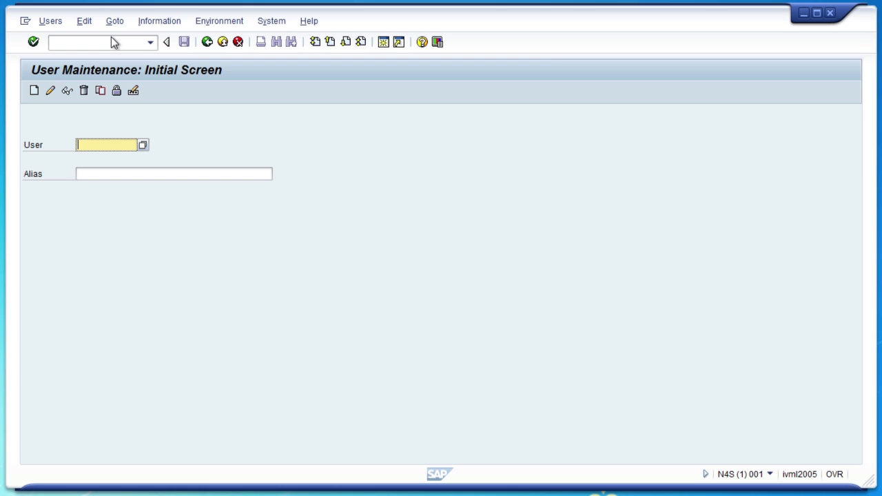
text(SALT)
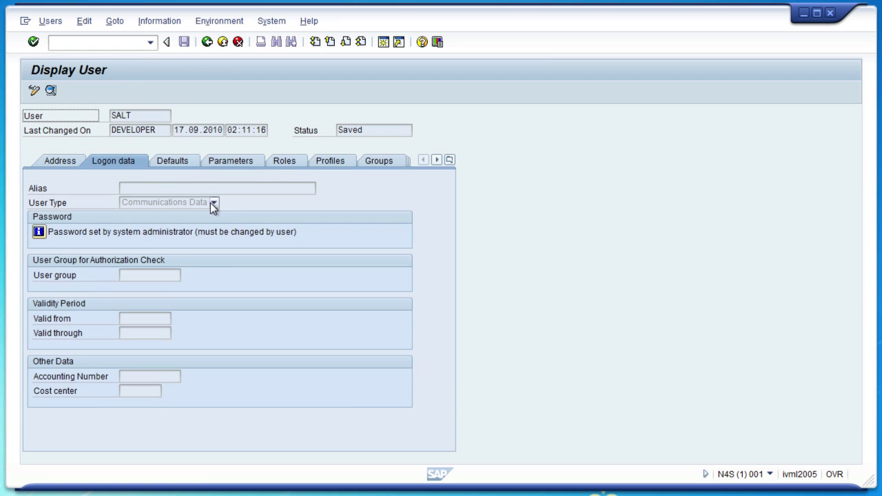
- Examine the SALT user's user type options and its /RSCSALT/ENGINE role assignment
click(213, 202)
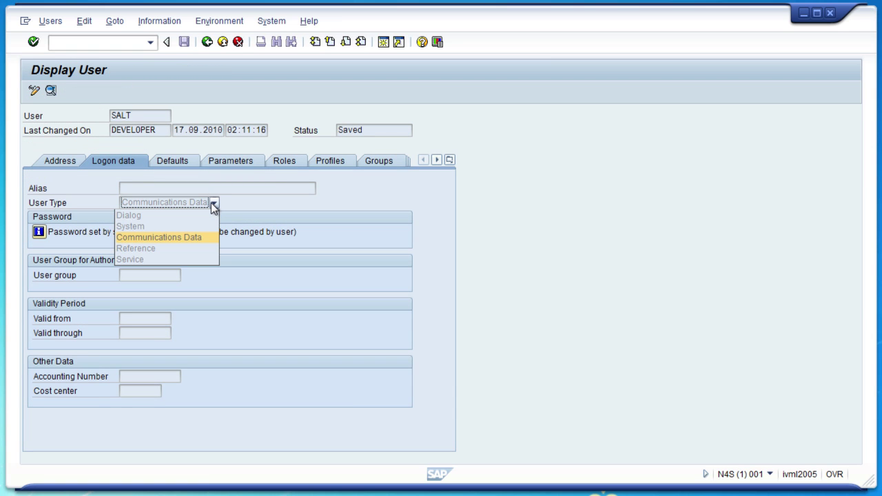
click(284, 159)
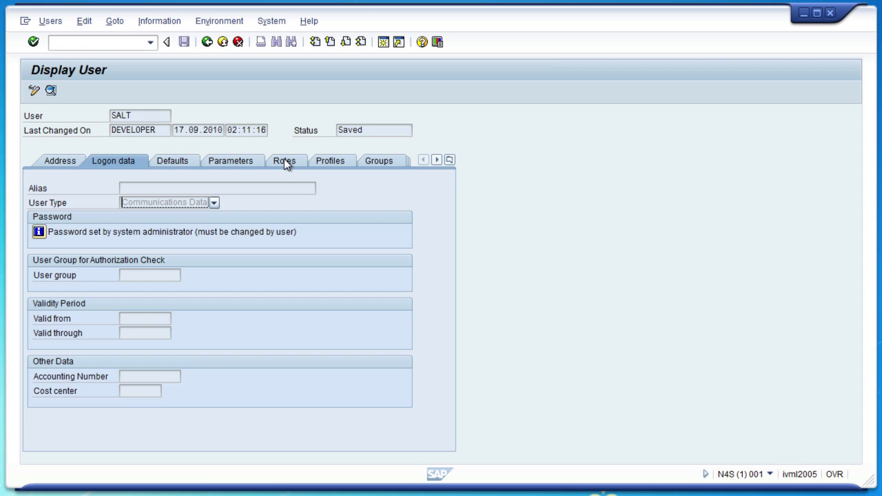
click(284, 161)
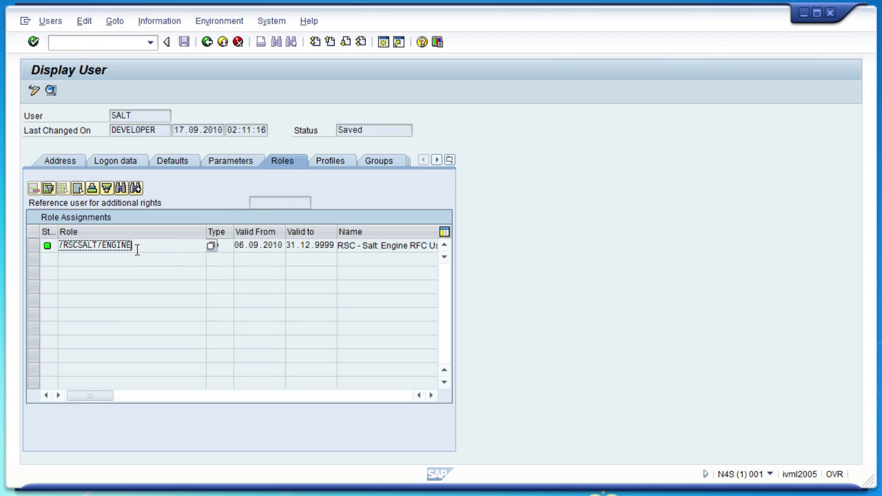
drag(135, 247, 56, 255)
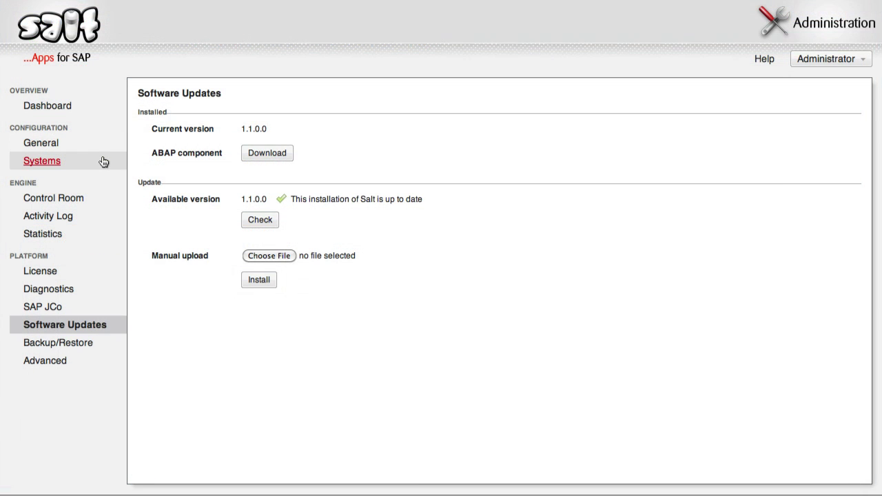
- Switch to Salt Administration and add a system named DEV with host 172.18.100.199, system number 46 and client 100
click(103, 162)
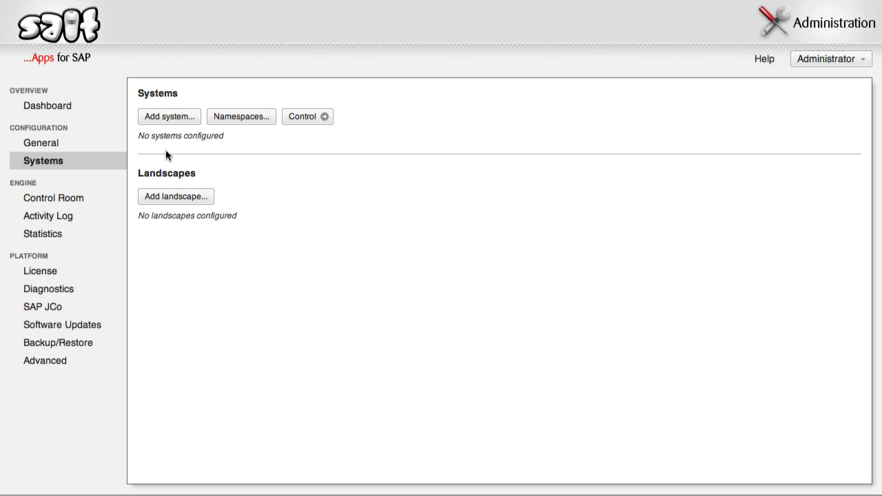
click(183, 118)
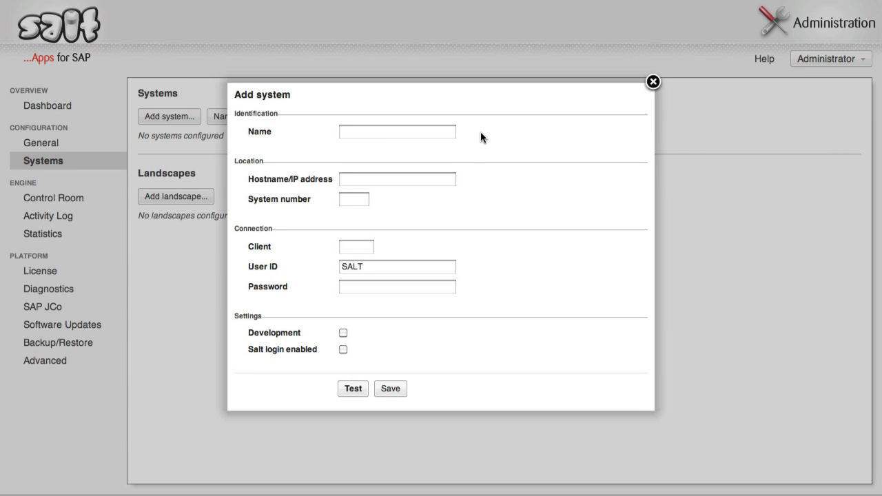
text(DEV)
key(Tab)
text(172.18.100.199)
key(Tab)
text(46)
key(Tab)
text(100)
key(Tab)
key(Tab)
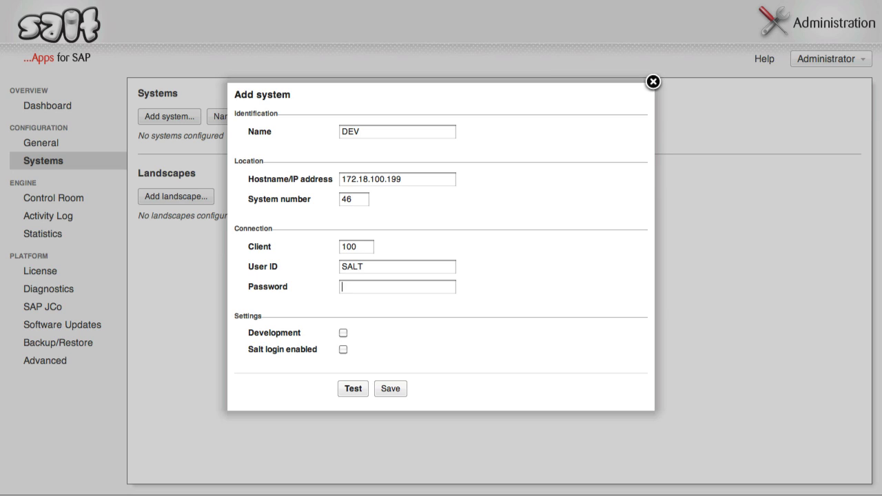
- Enter the DEV connection password, enable Development and Salt login, test the connection and save the system
text(•••••••)
key(ctrl+a)
text(••••)
click(343, 333)
click(343, 350)
click(362, 391)
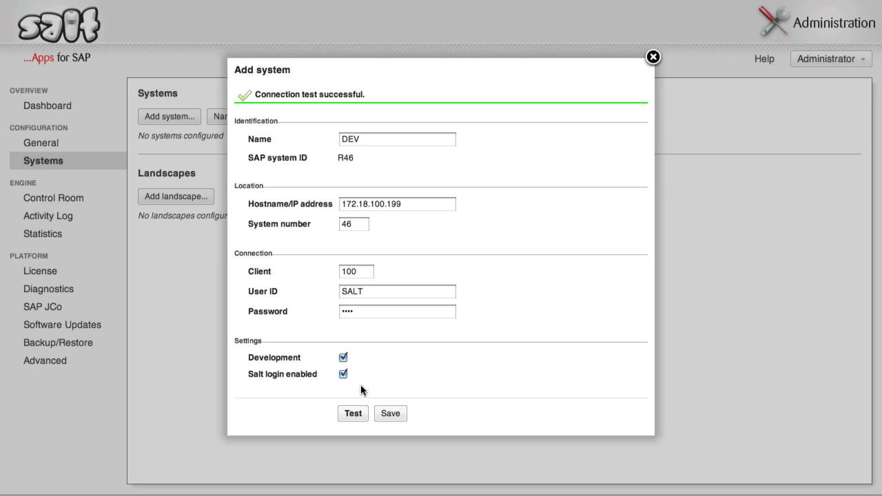
click(390, 413)
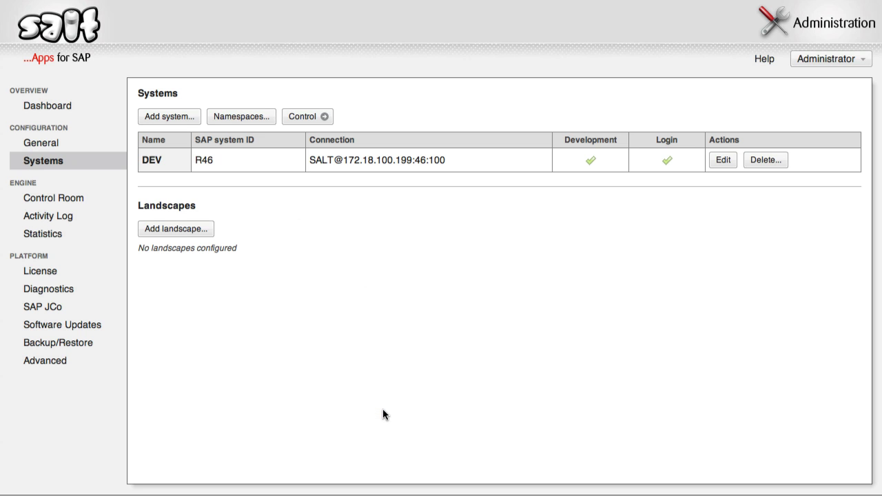
- Add a system named QAS with host 172.18.100.199, system number 47 and client 200, test its connection and save it
click(172, 123)
text(QAS)
key(Tab)
text(172.18)
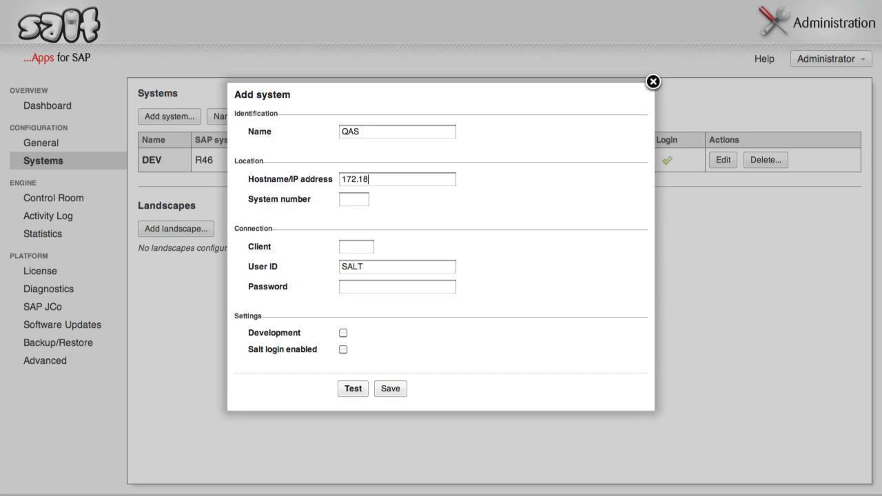
text(.100.19947200)
click(348, 388)
click(388, 412)
- Add a system named PRD with host 172.18.100.199, system number 48 and client 300, test its connection and save it
click(170, 116)
text(PRD)
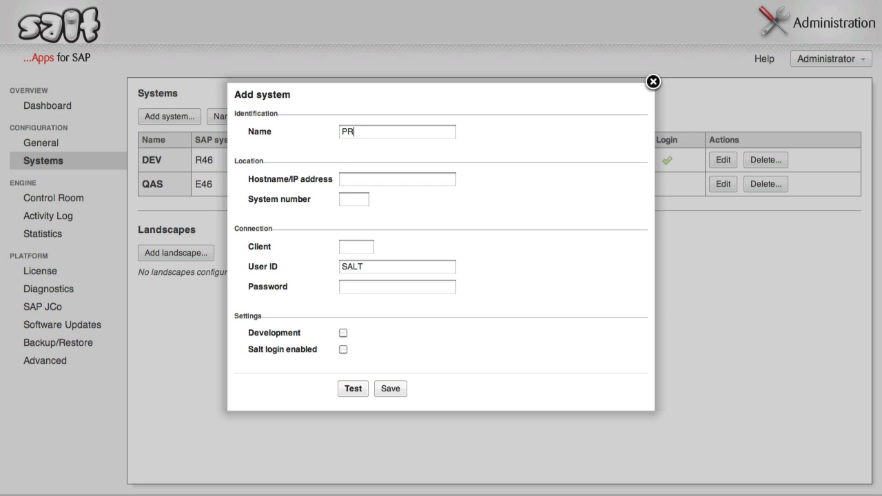
key(Tab)
text(172.18.100.19948300)
click(349, 388)
click(390, 413)
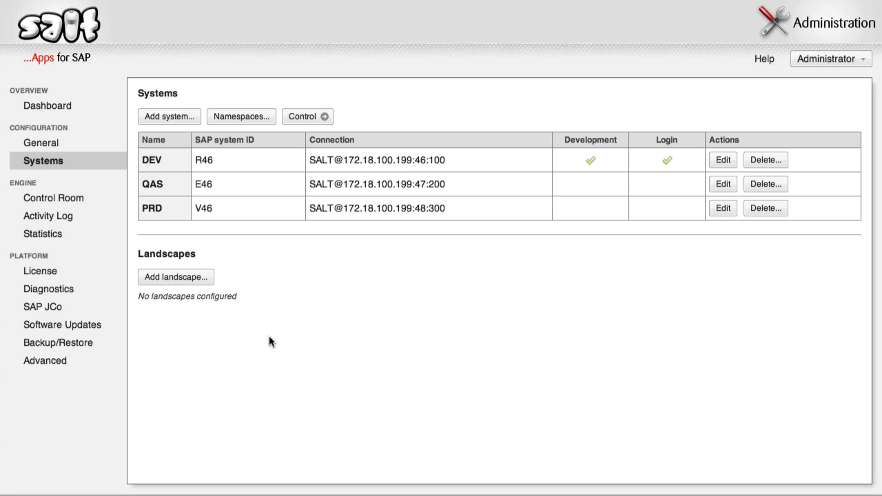
- Add a landscape named ERP Landscape
click(208, 281)
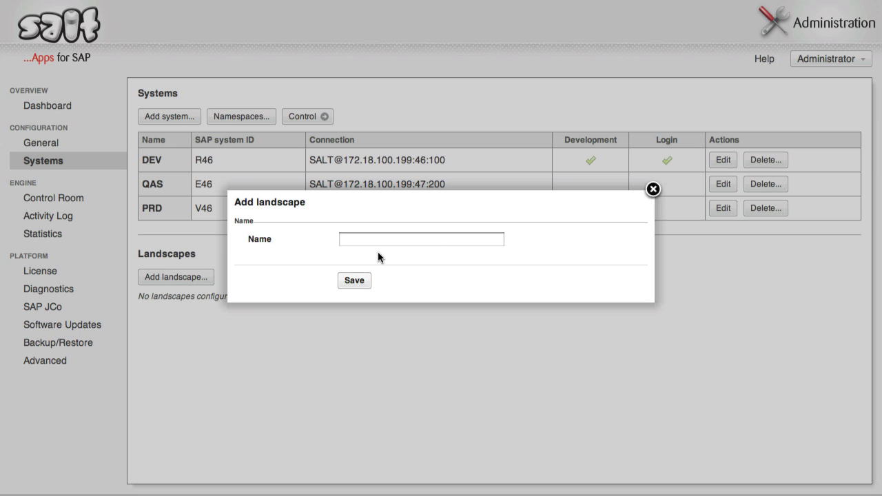
text(ERP Landscape)
click(359, 281)
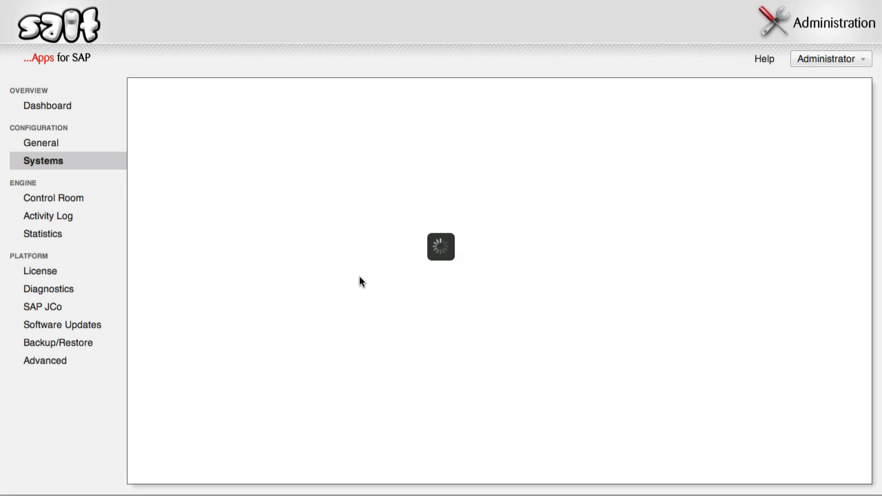
- Assign DEV as Source, QAS as Intermediate and PRD as Destination in the ERP Landscape
click(809, 317)
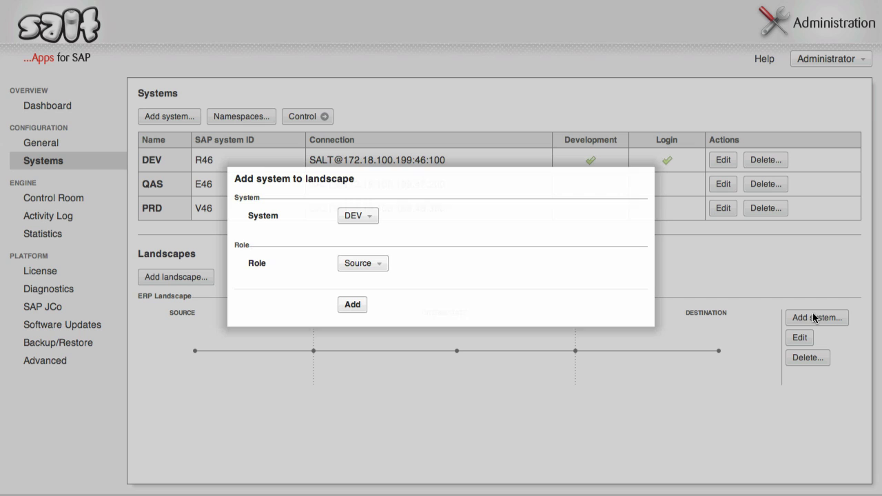
click(356, 304)
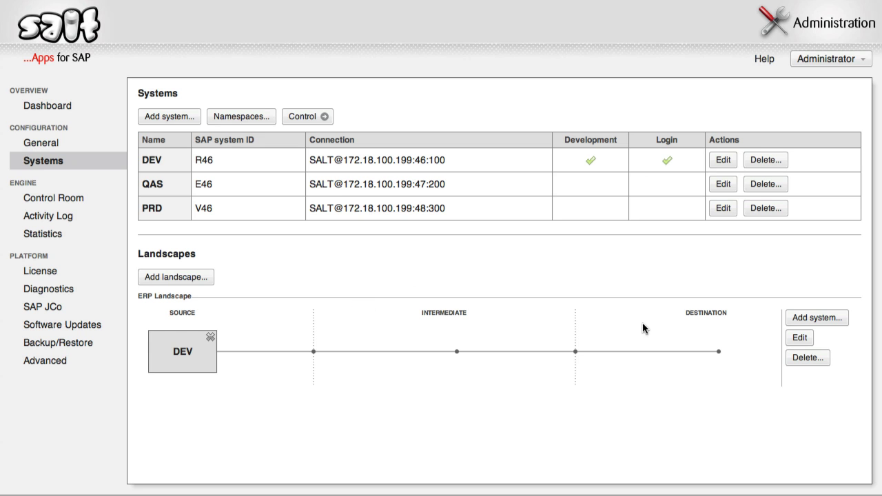
click(830, 321)
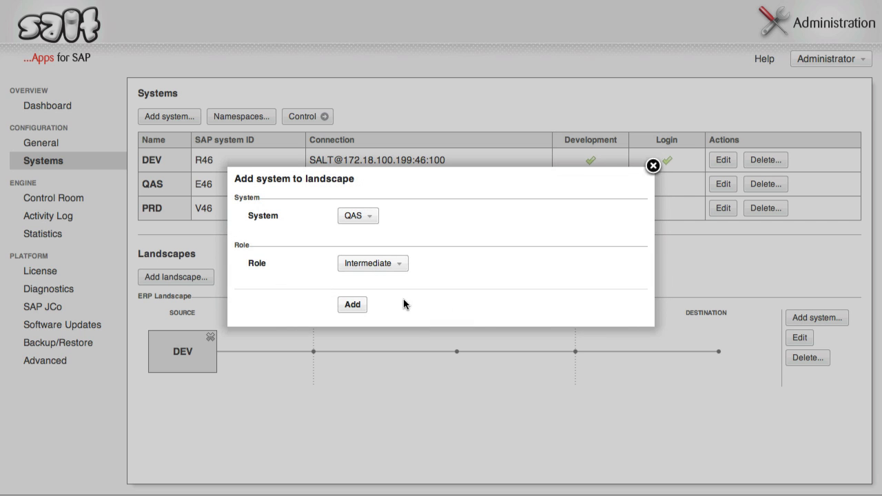
click(354, 306)
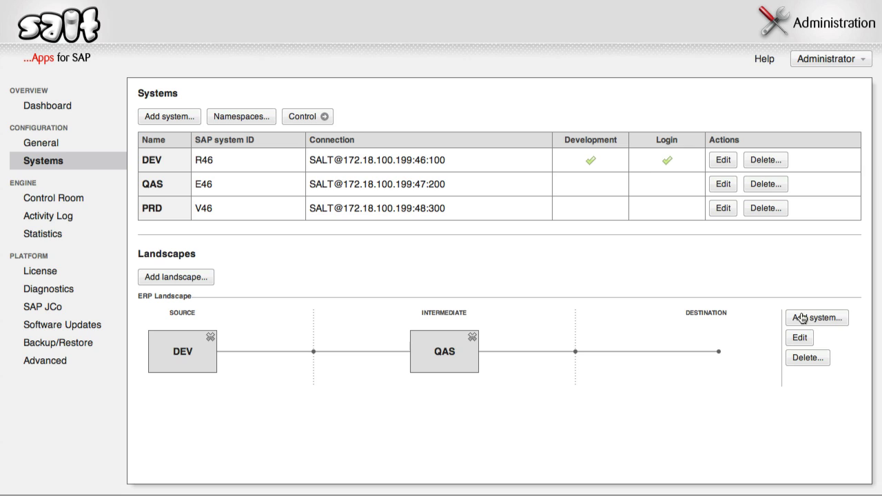
click(810, 317)
click(391, 267)
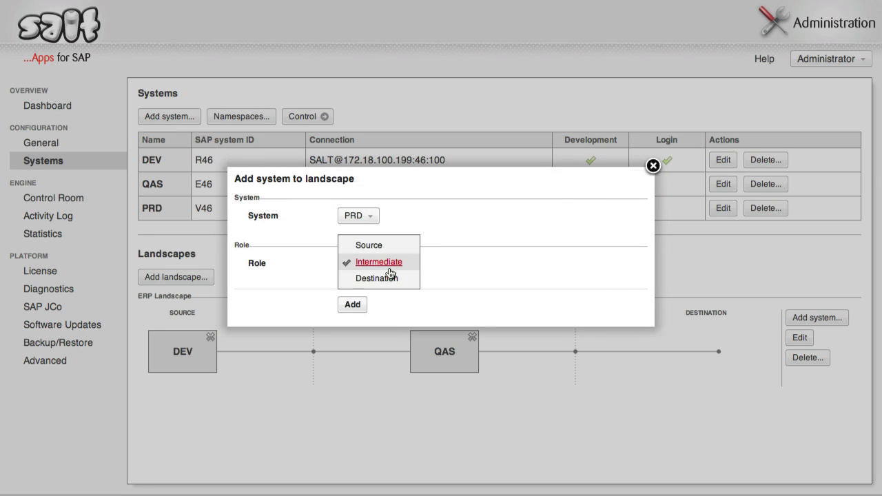
click(390, 278)
click(354, 304)
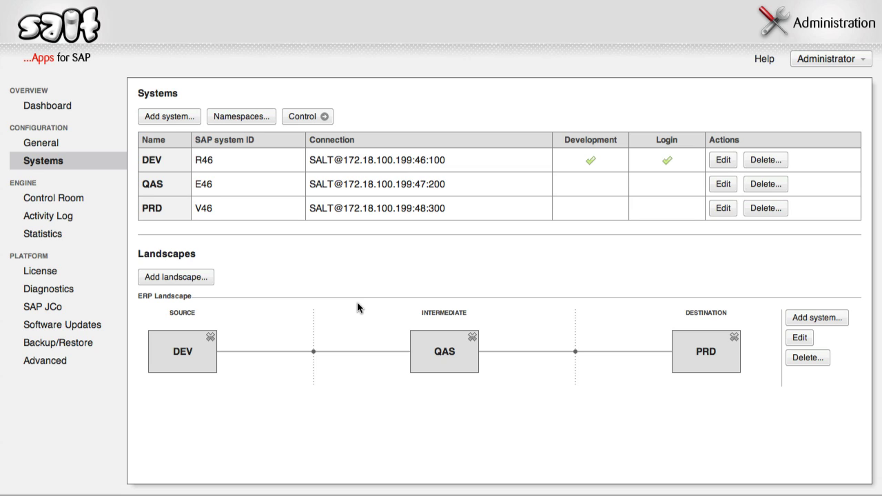
- Turn on the producer namespaces /RSC/ and /RSCSALT/ in the object namespace filter and save the selection
click(246, 118)
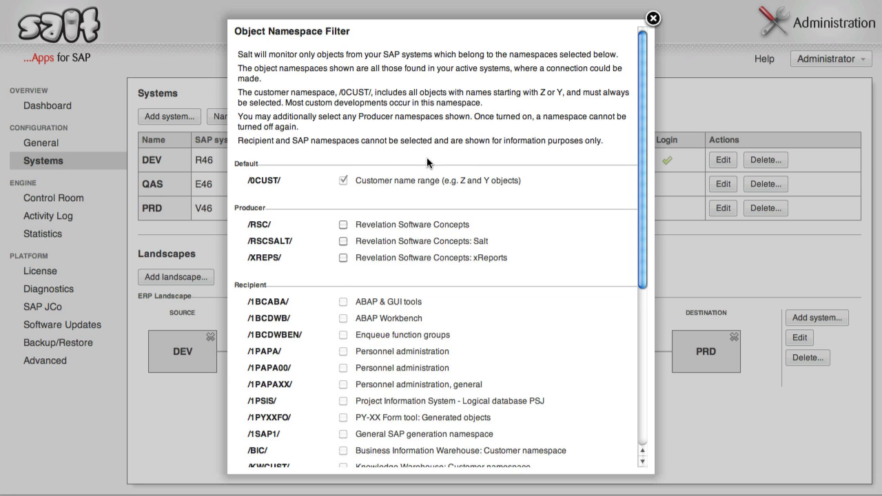
click(344, 226)
click(344, 241)
scroll(427, 246, down, 5)
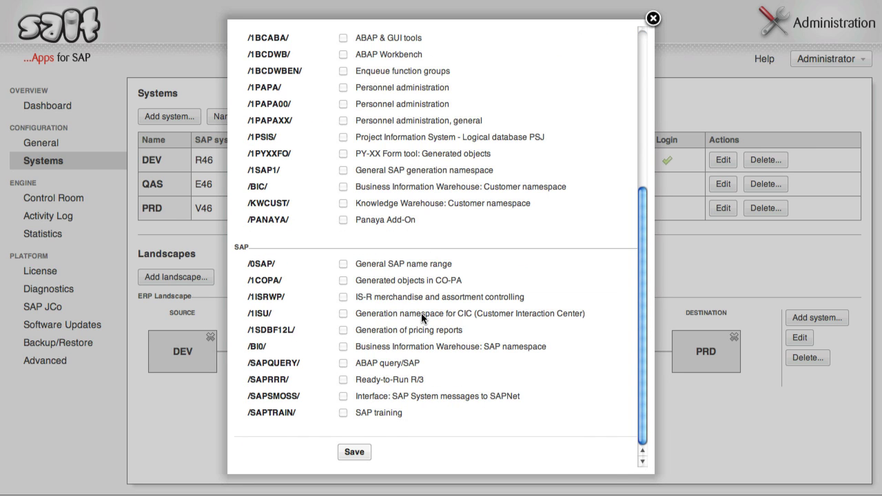
click(354, 453)
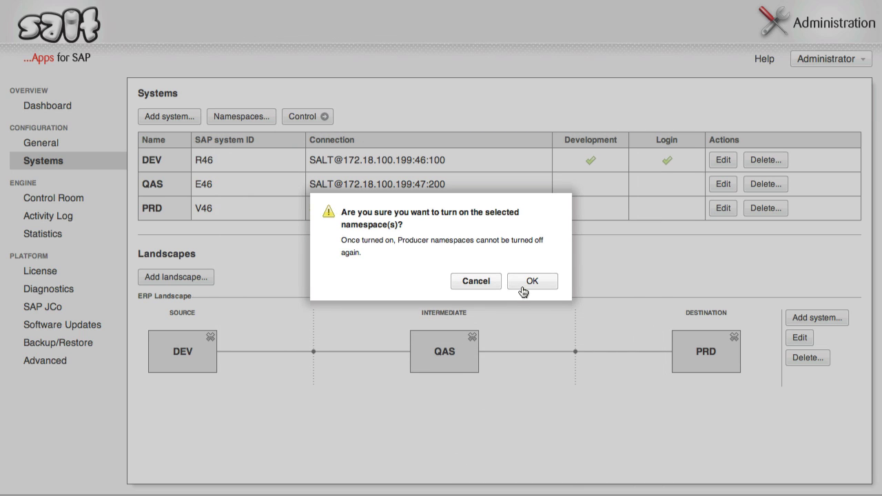
click(530, 281)
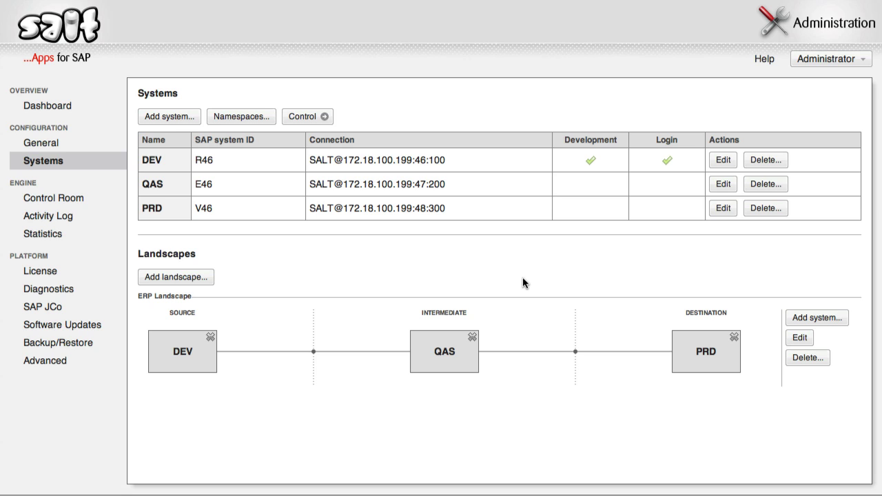
- Start engine processing for the DEV, QAS and PRD systems in the Control Room
click(81, 202)
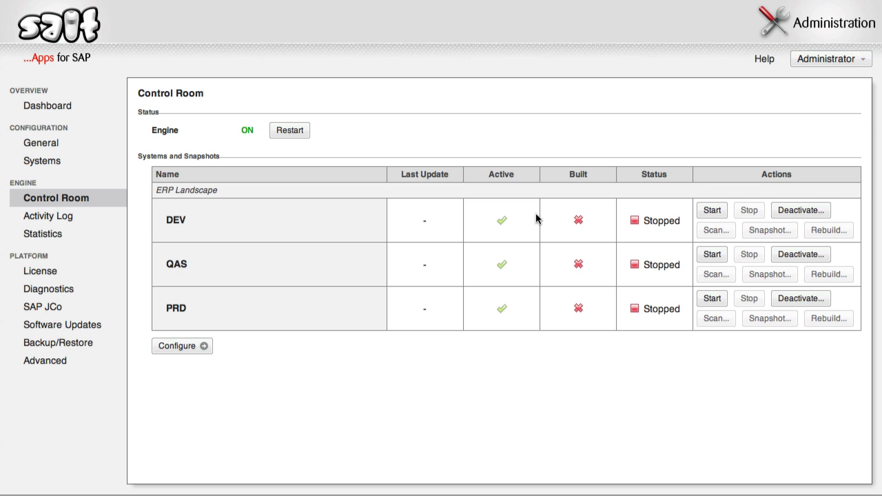
click(711, 212)
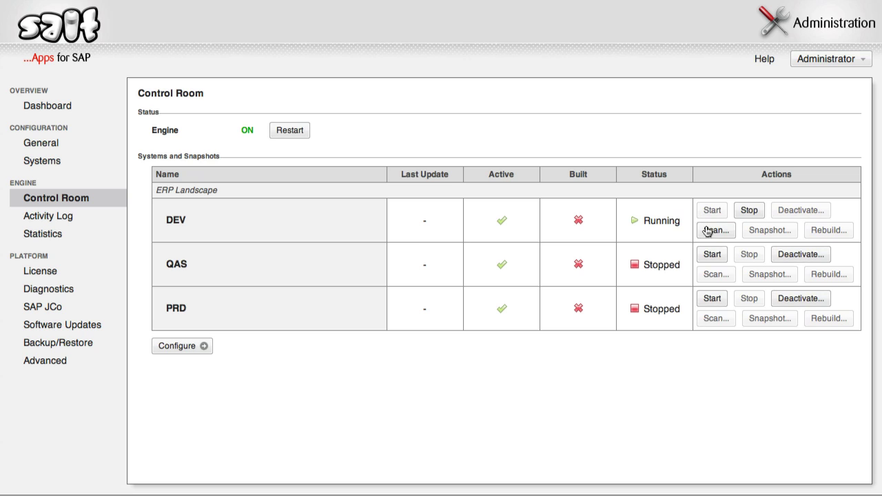
click(709, 255)
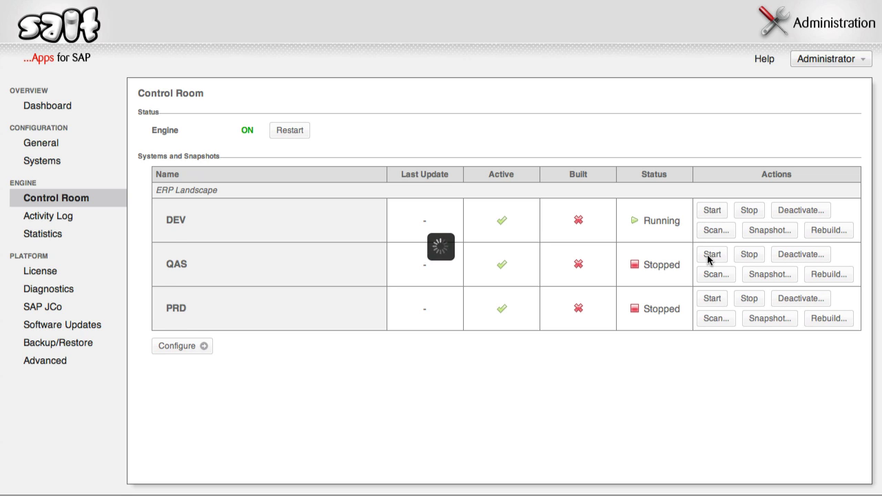
click(710, 299)
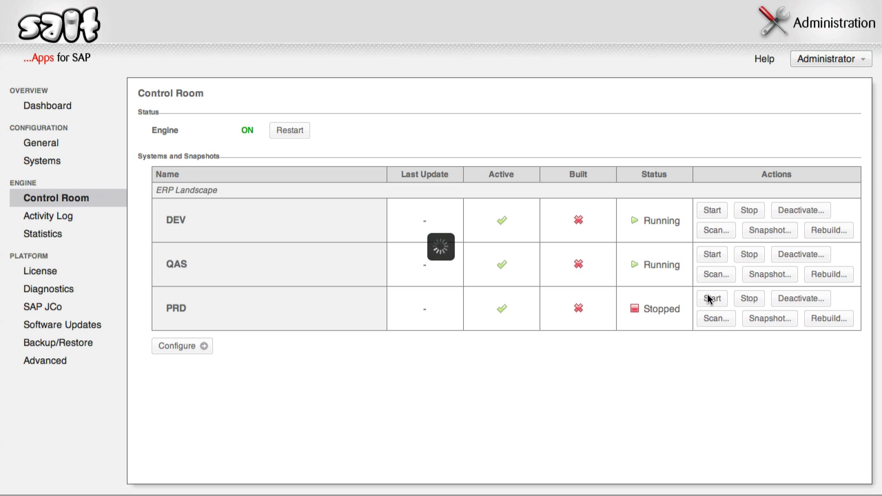
- Review the engine's activity log and statistics, and check the active systems on the dashboard
click(76, 220)
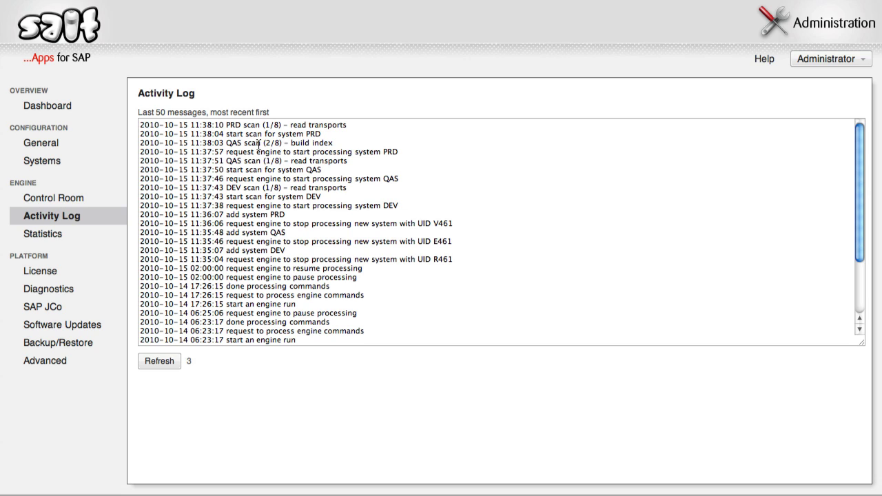
click(101, 239)
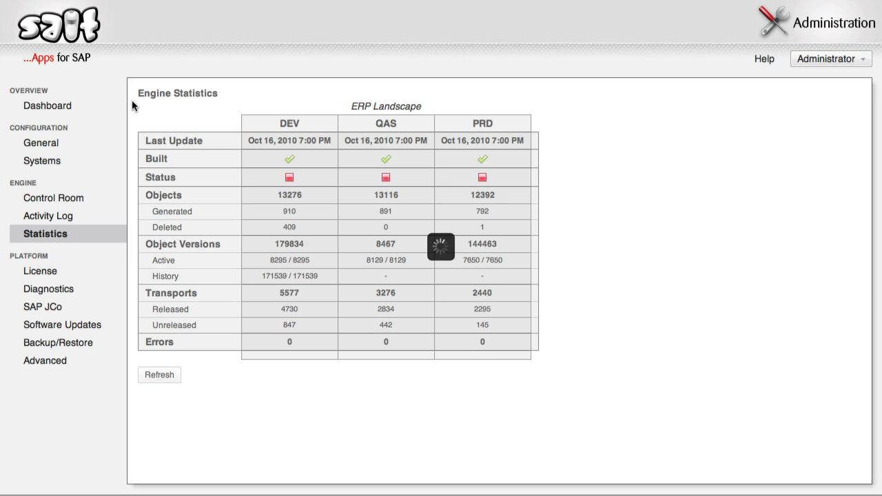
click(91, 106)
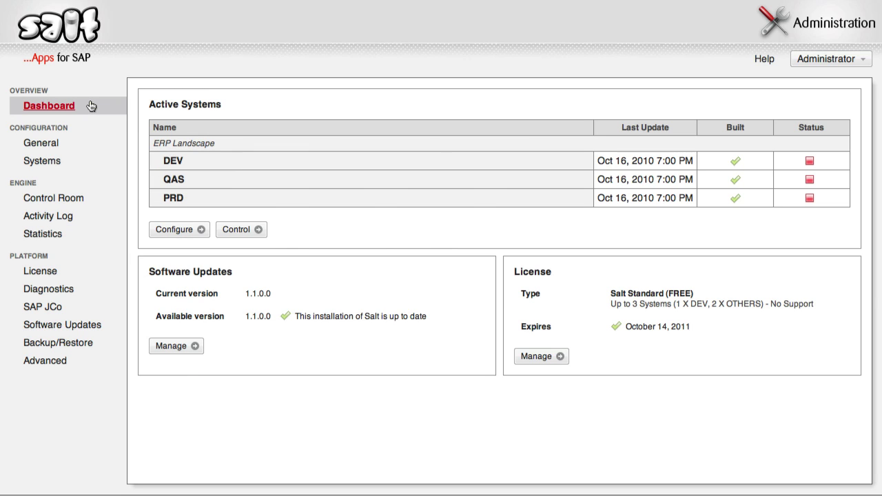